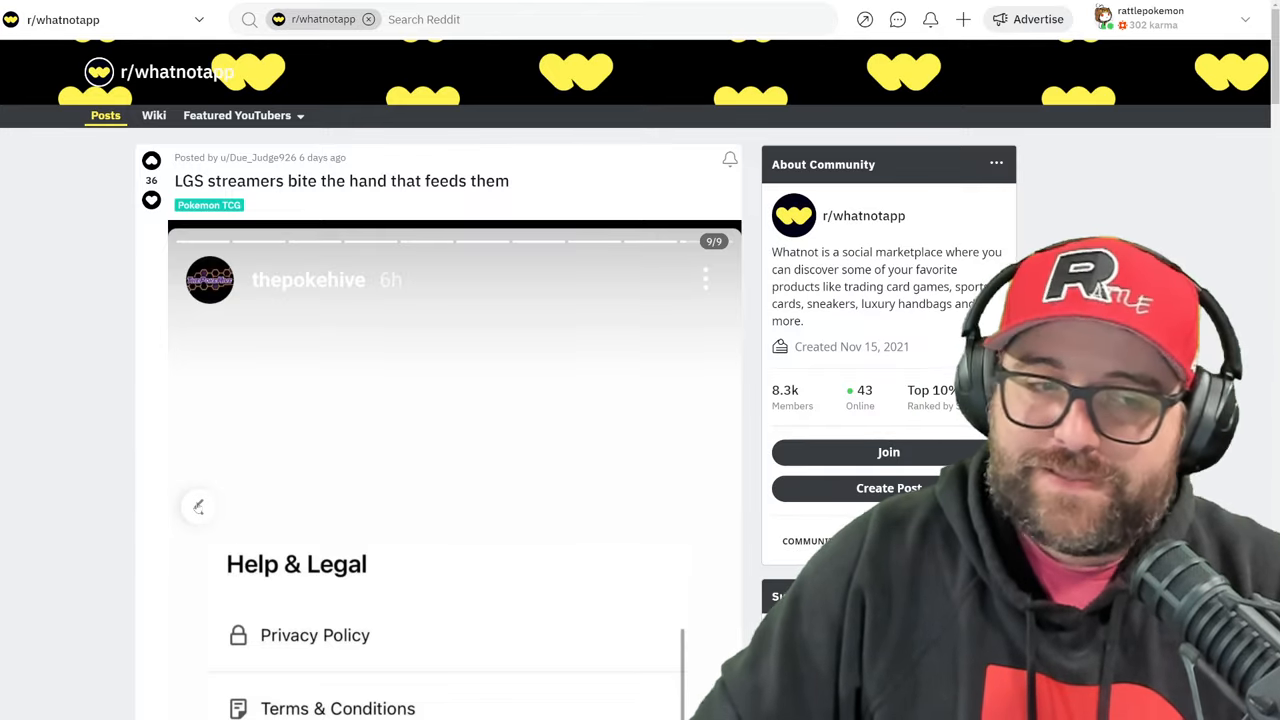
Step: Step the post's gallery back from slide 9/9 to the first 'Friends, I need your help' image
click(199, 507)
click(199, 507)
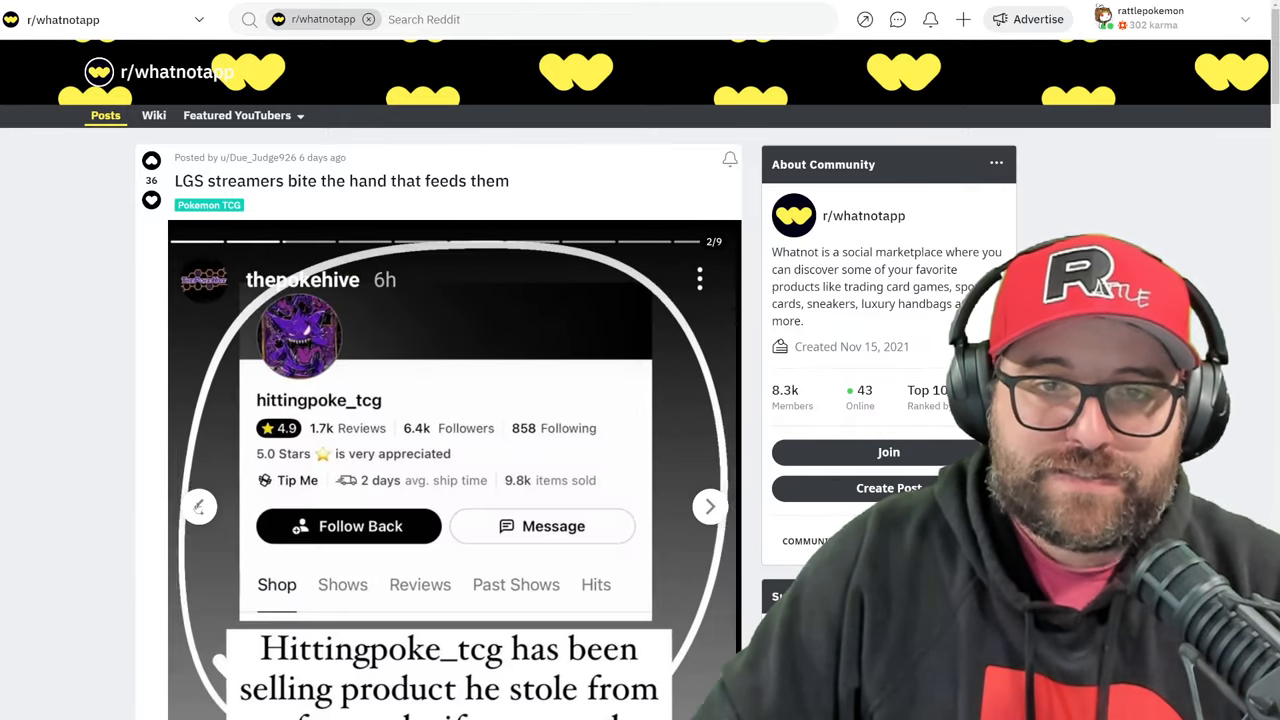
click(199, 507)
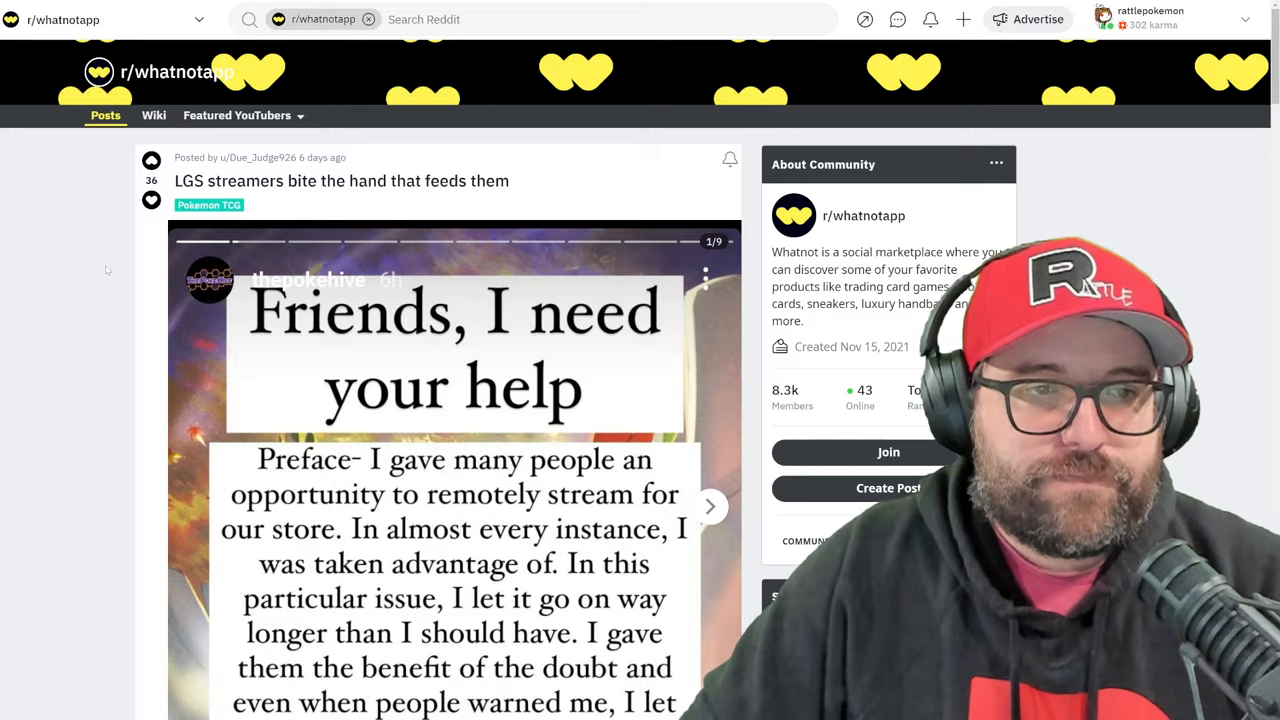
scroll(120, 220, down, 3)
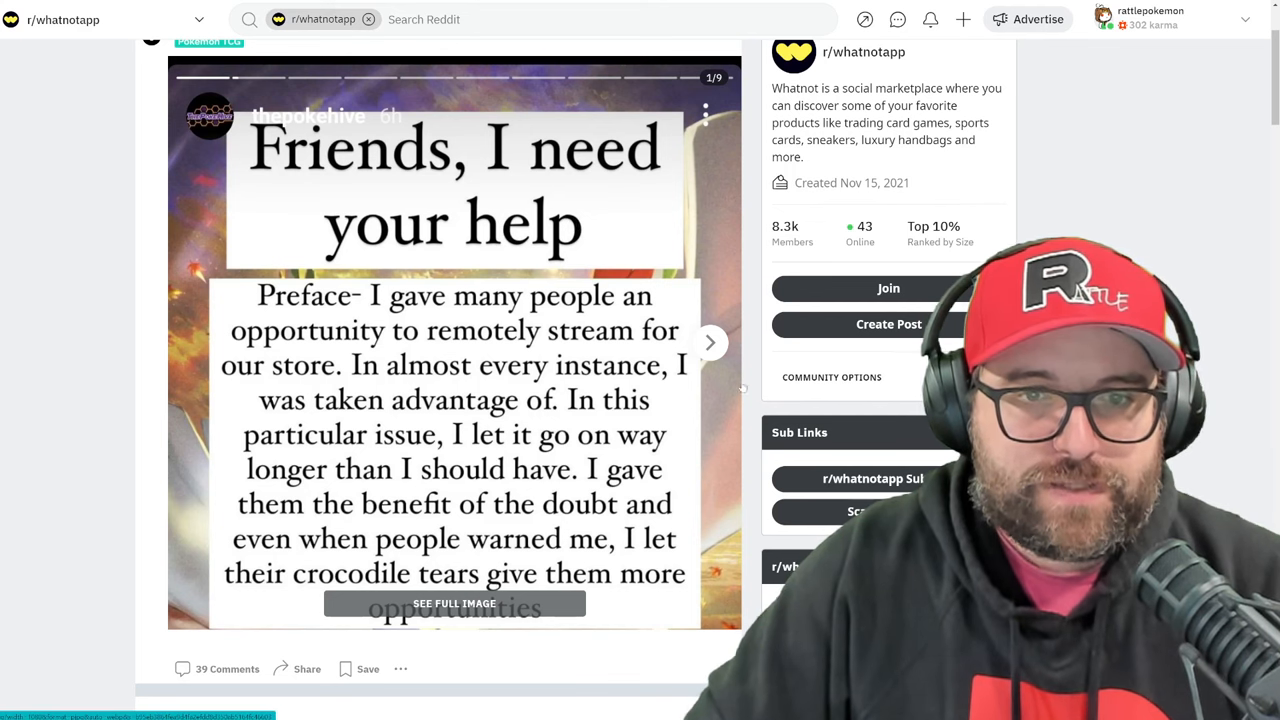
Step: Peek at the hittingpoke_tcg seller slide, return to the first image and view it full-size
click(710, 342)
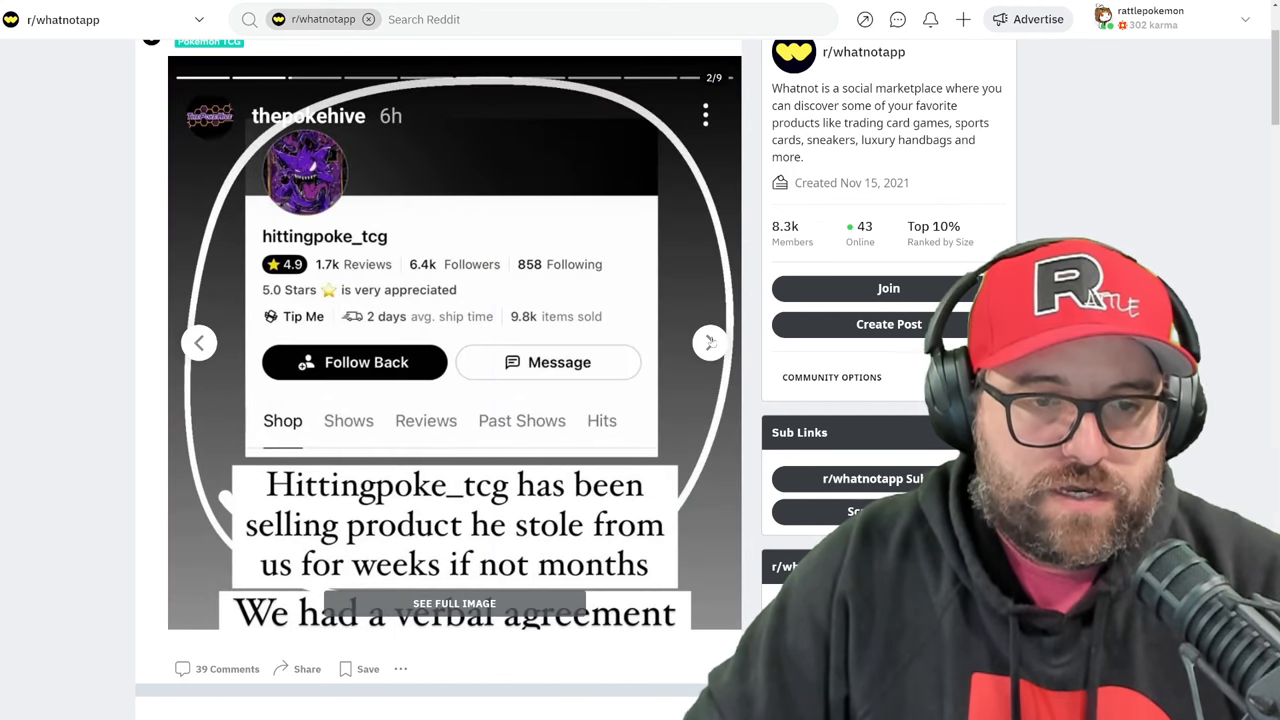
click(199, 343)
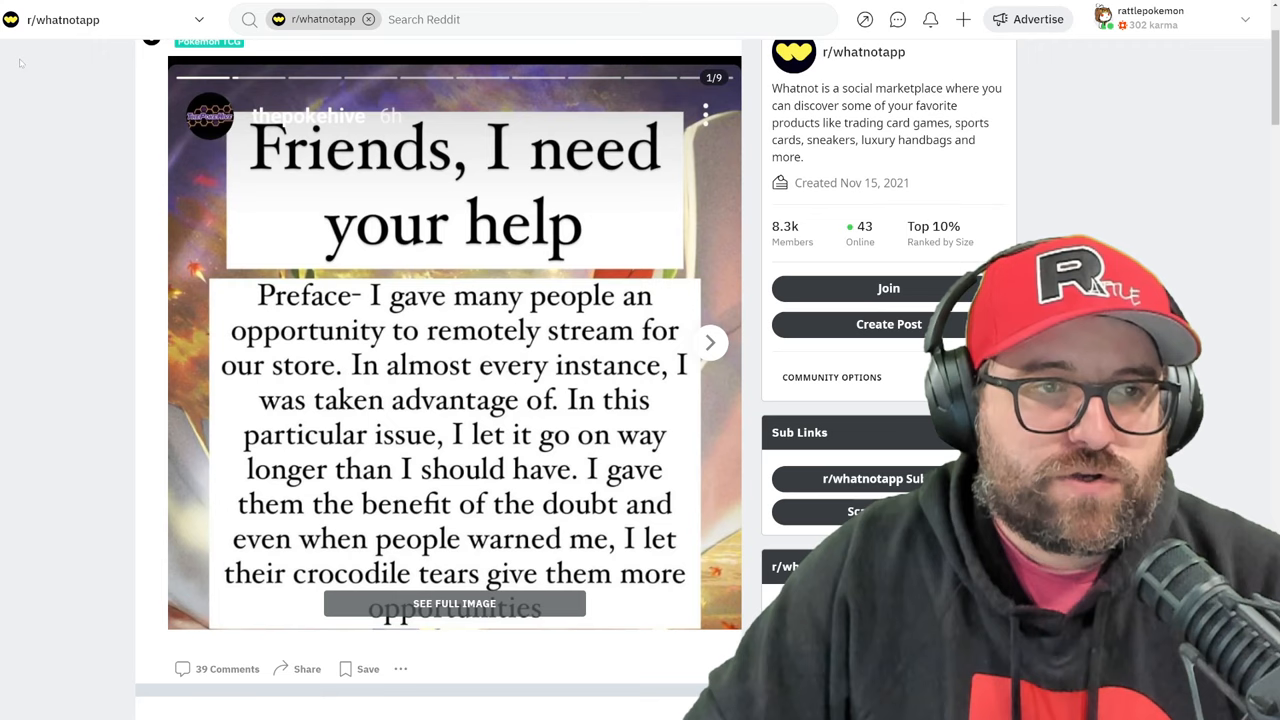
click(171, 358)
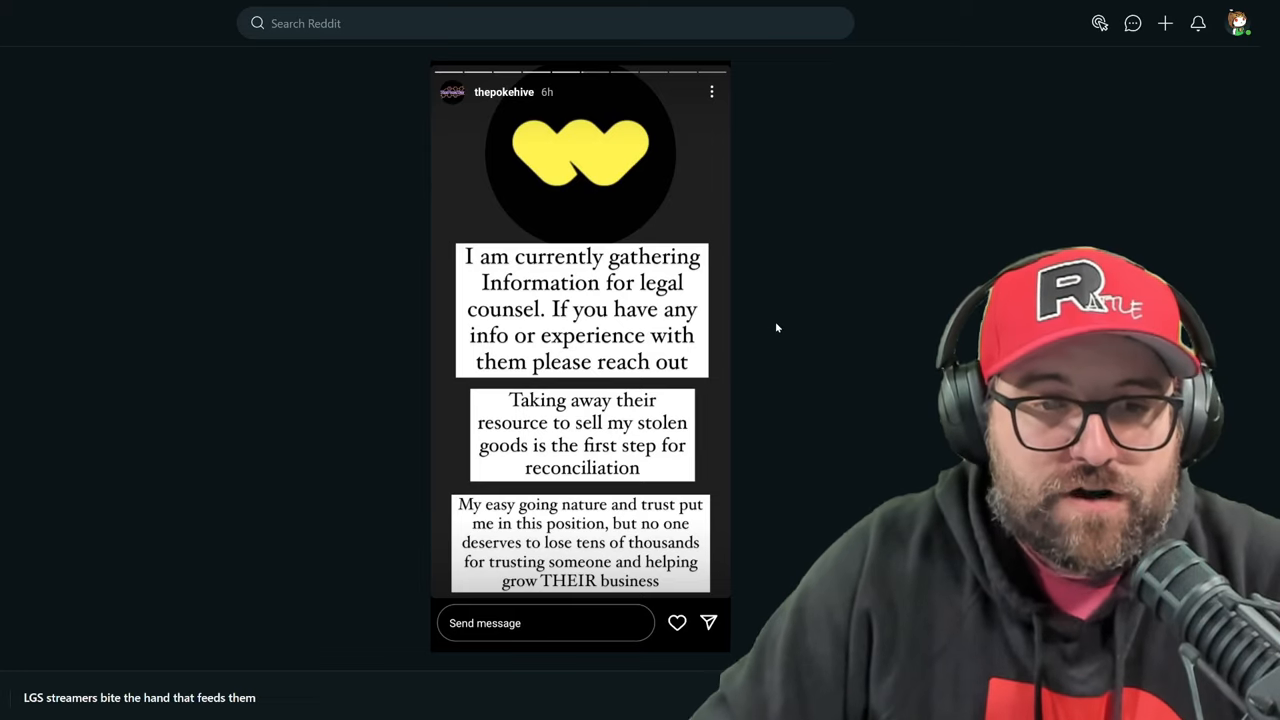
Step: Advance the lightbox to the next story slide
key(Right)
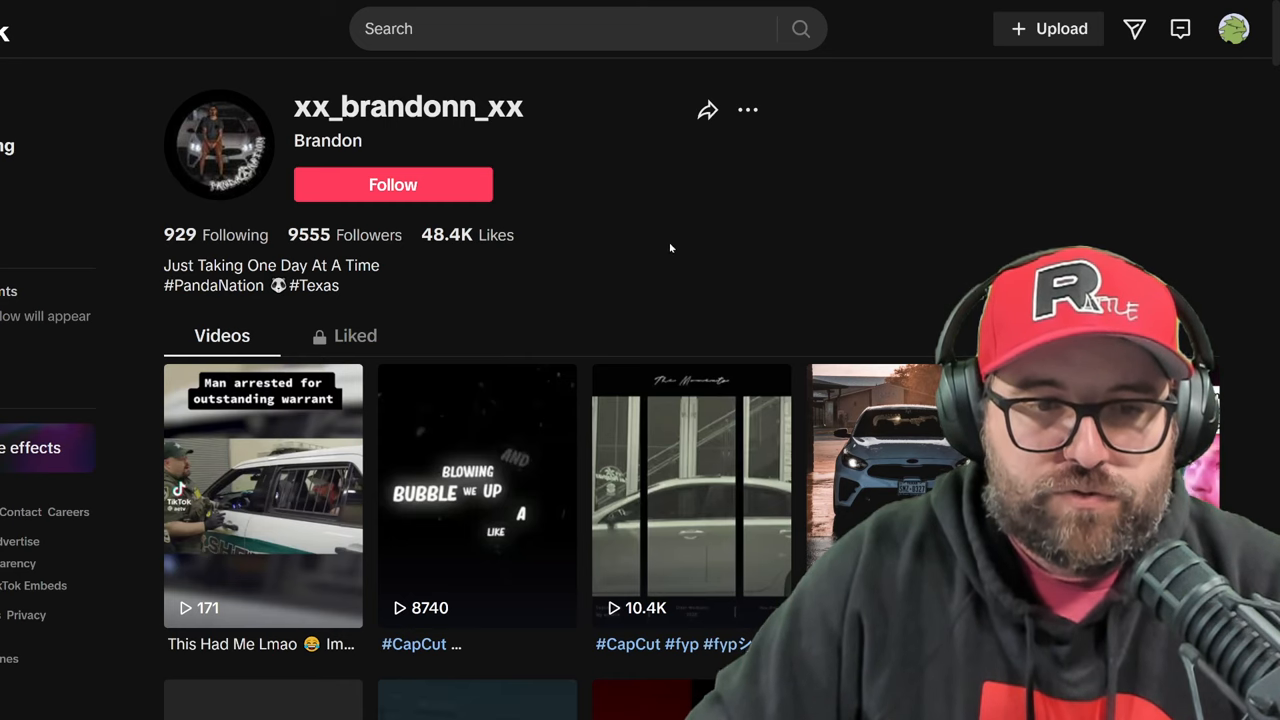
scroll(649, 229, down, 3)
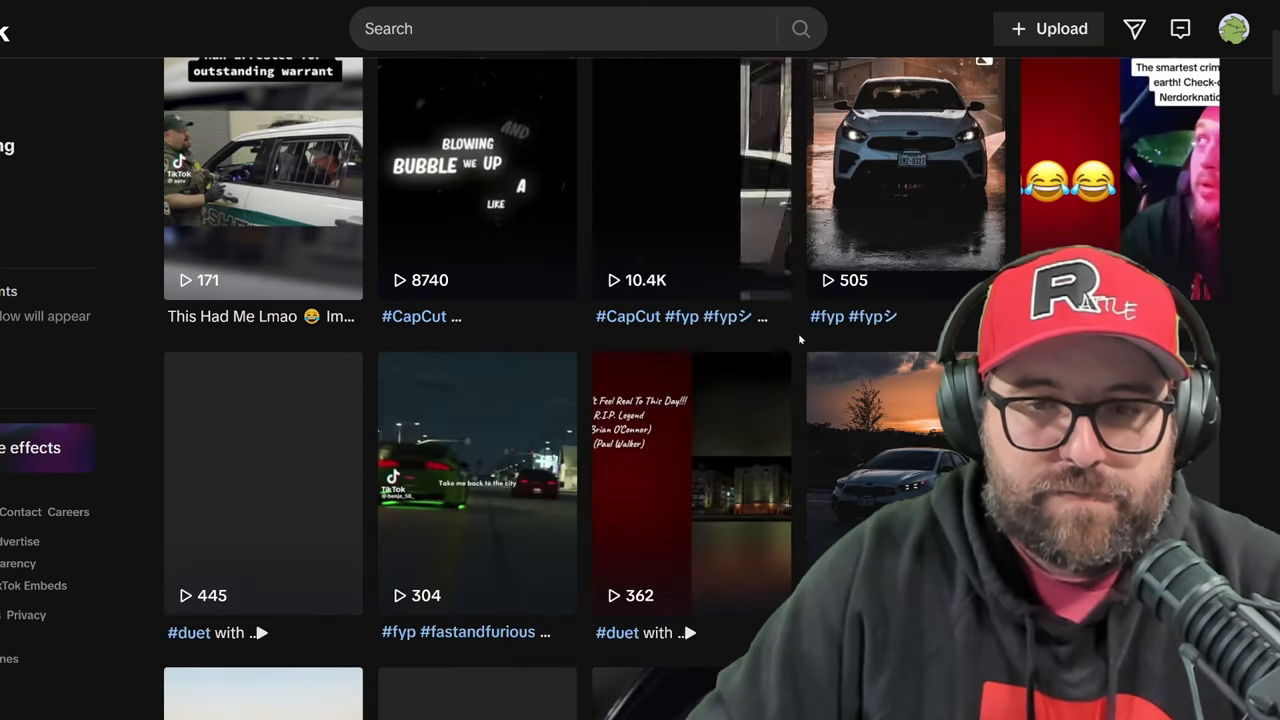
scroll(795, 420, up, 3)
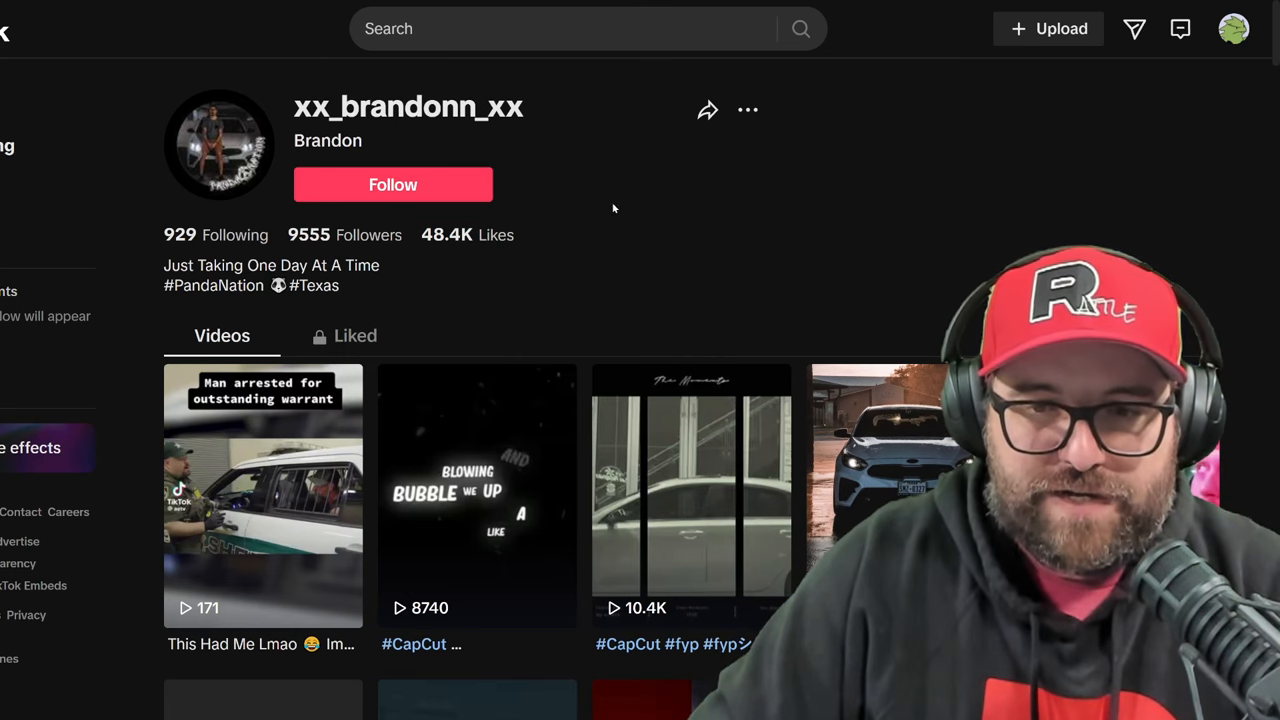
scroll(613, 207, down, 5)
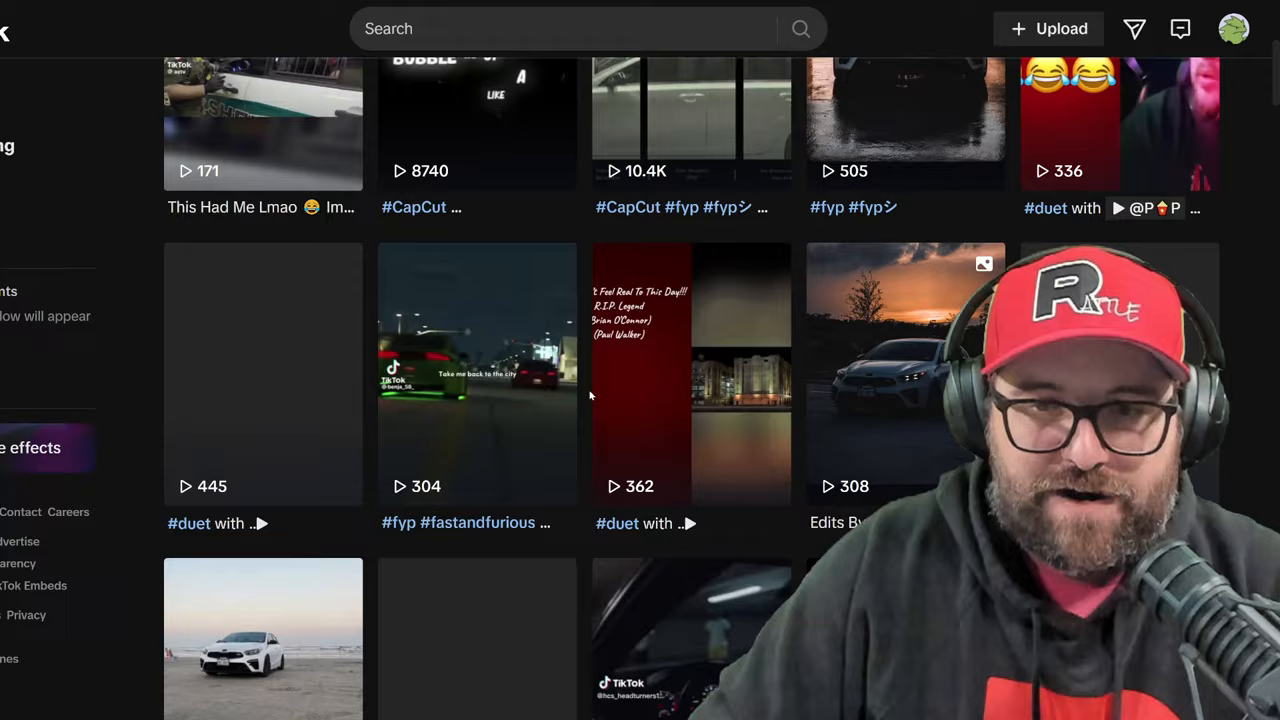
scroll(590, 380, down, 3)
scroll(590, 380, down, 3)
scroll(590, 380, up, 5)
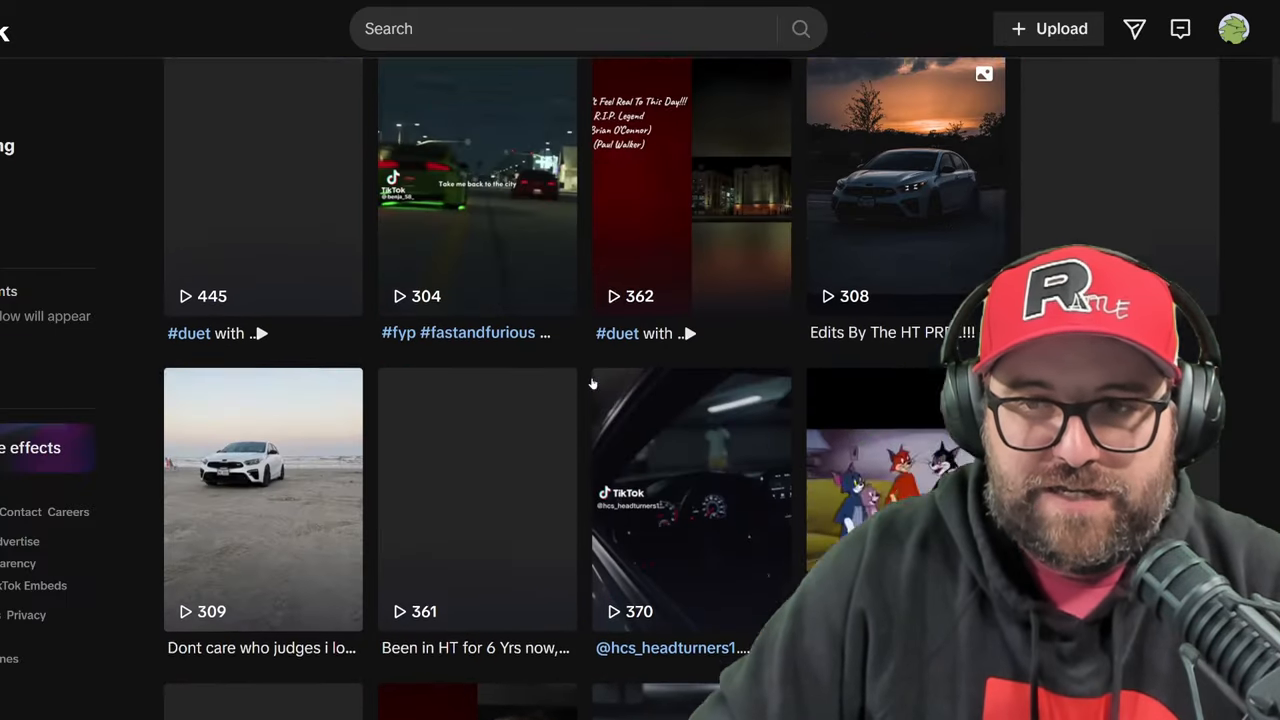
scroll(598, 360, up, 5)
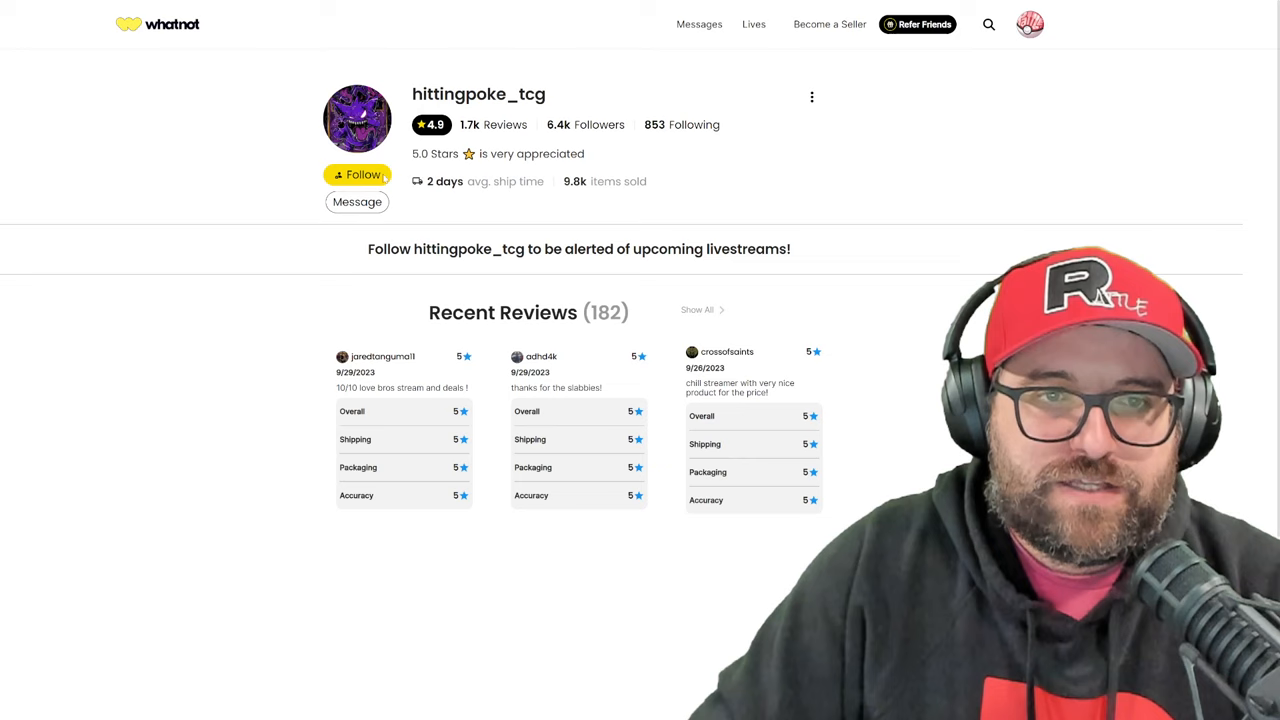
drag(412, 95, 923, 199)
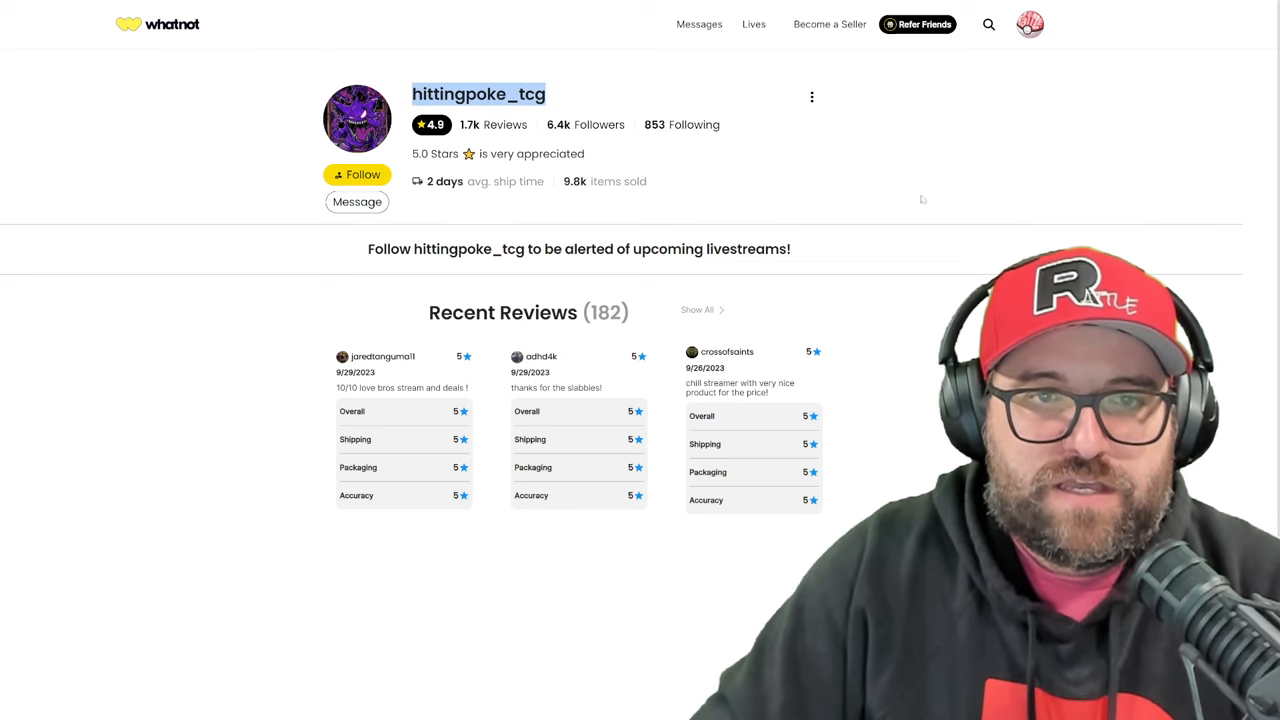
click(979, 192)
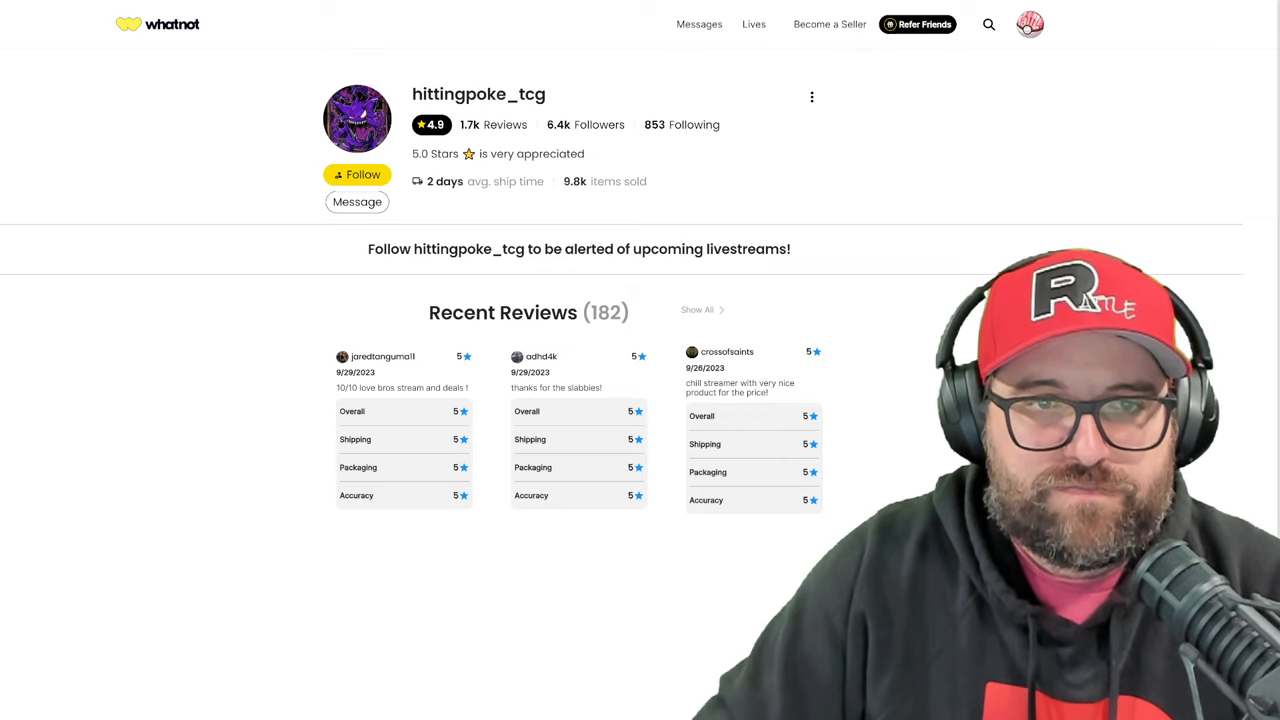
scroll(640, 400, down, 5)
scroll(640, 400, up, 5)
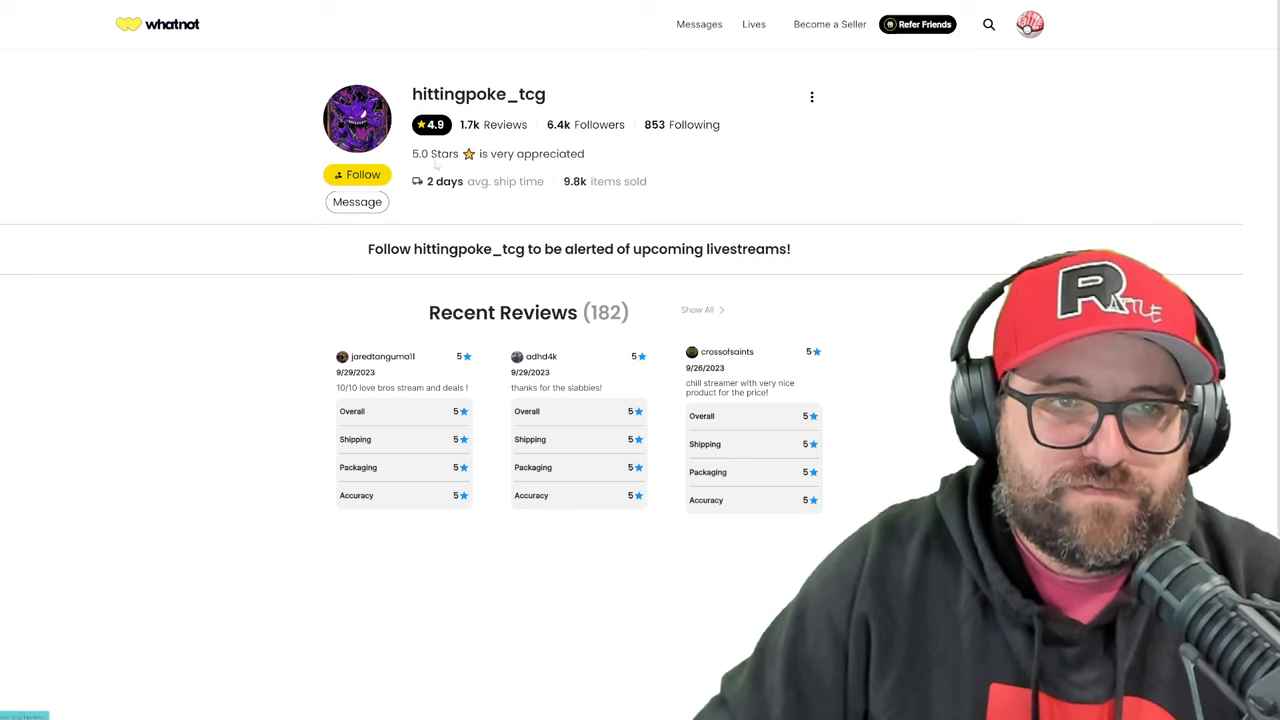
drag(412, 153, 500, 153)
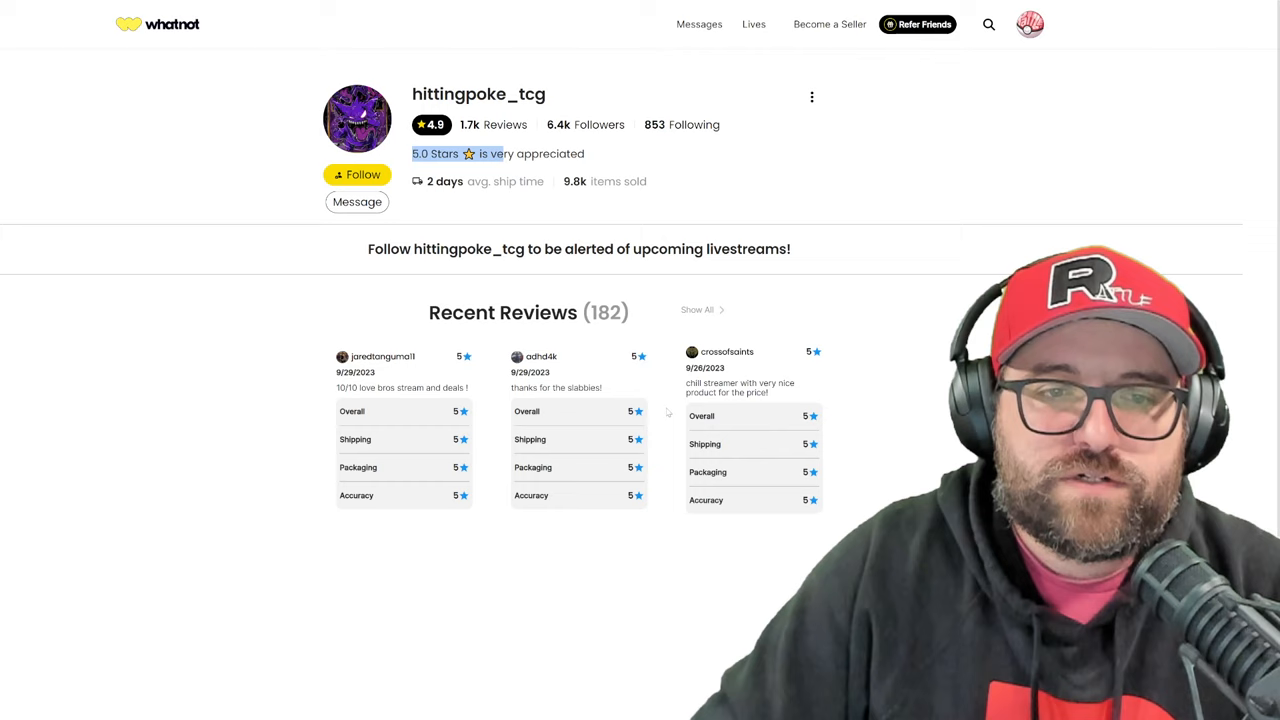
drag(686, 383, 802, 395)
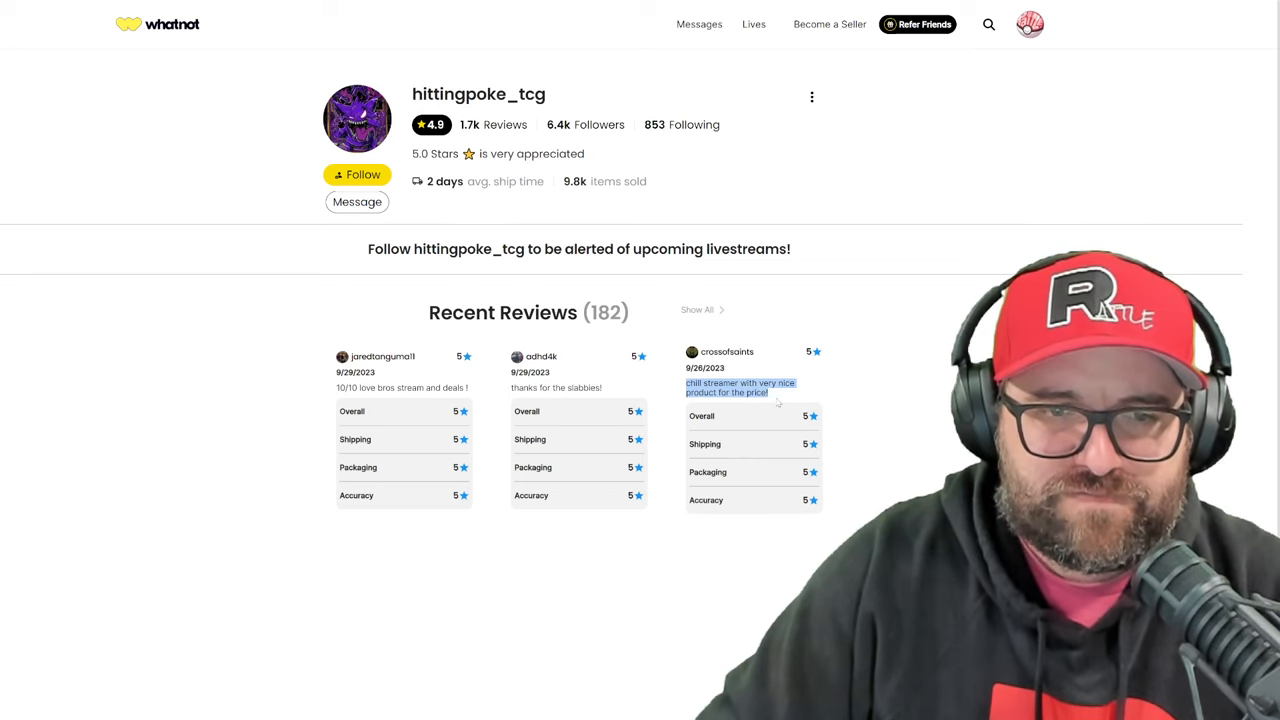
drag(510, 387, 659, 406)
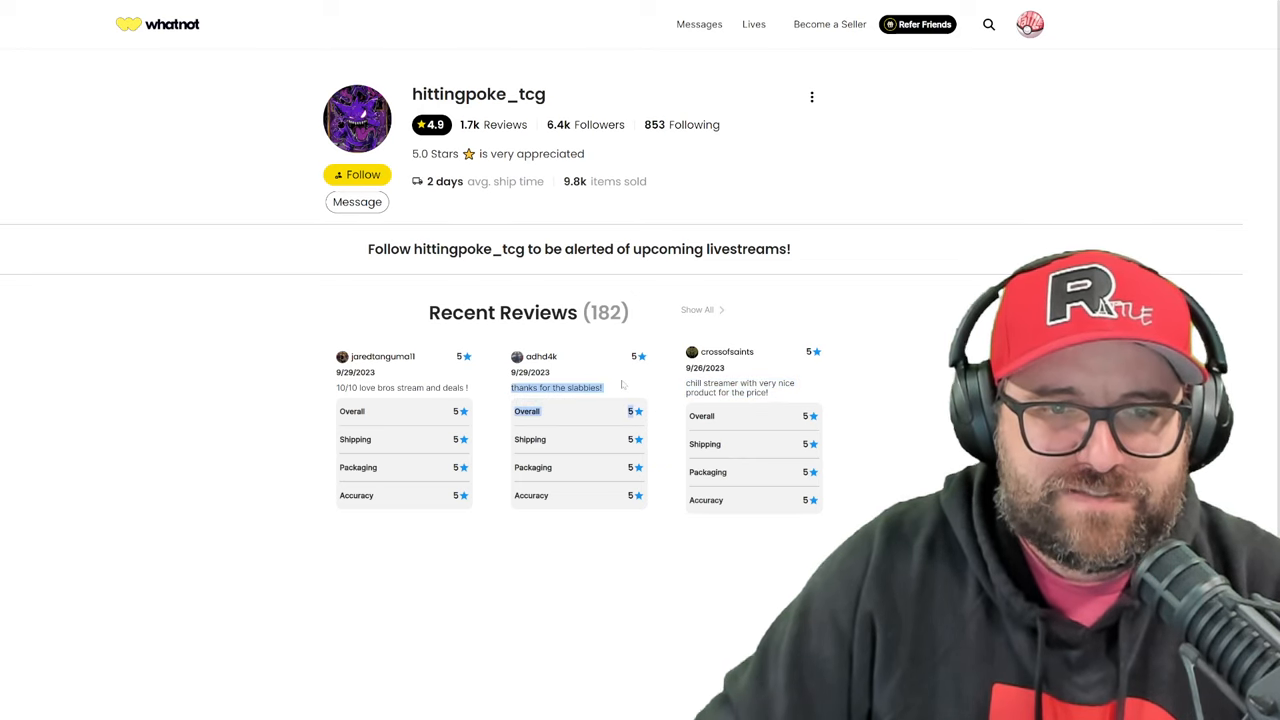
click(524, 400)
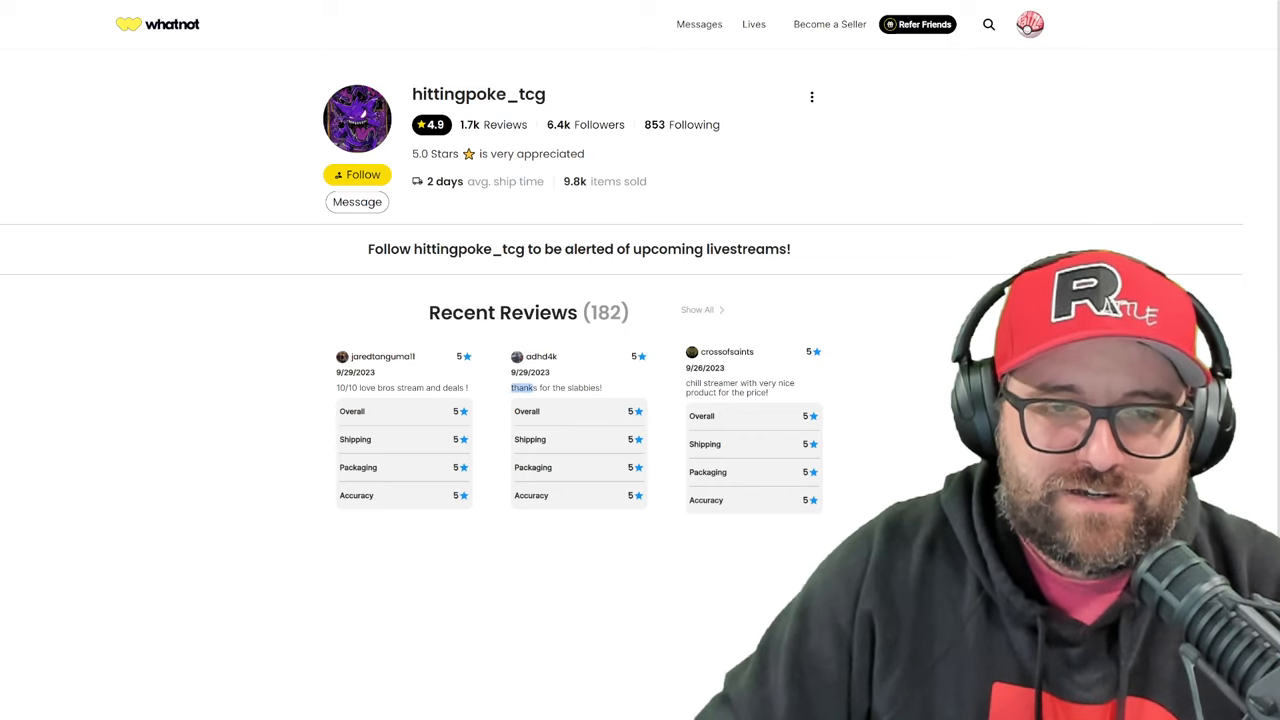
drag(524, 387, 610, 388)
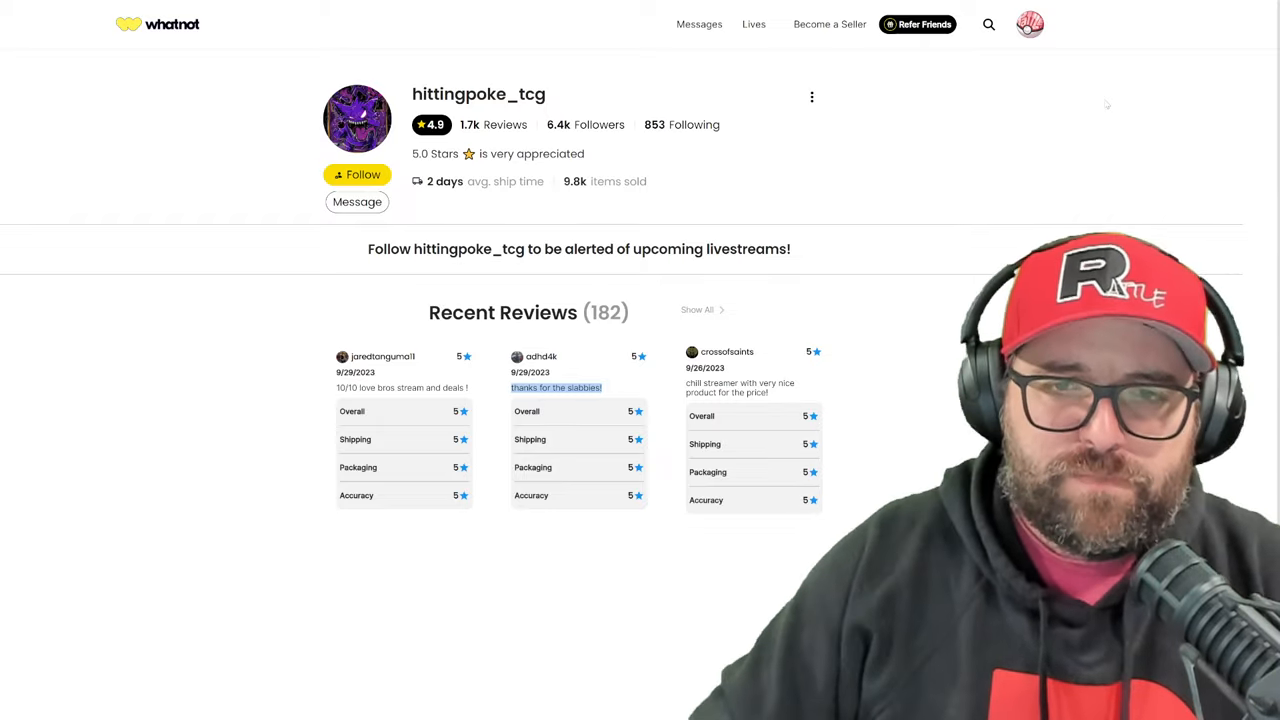
click(560, 560)
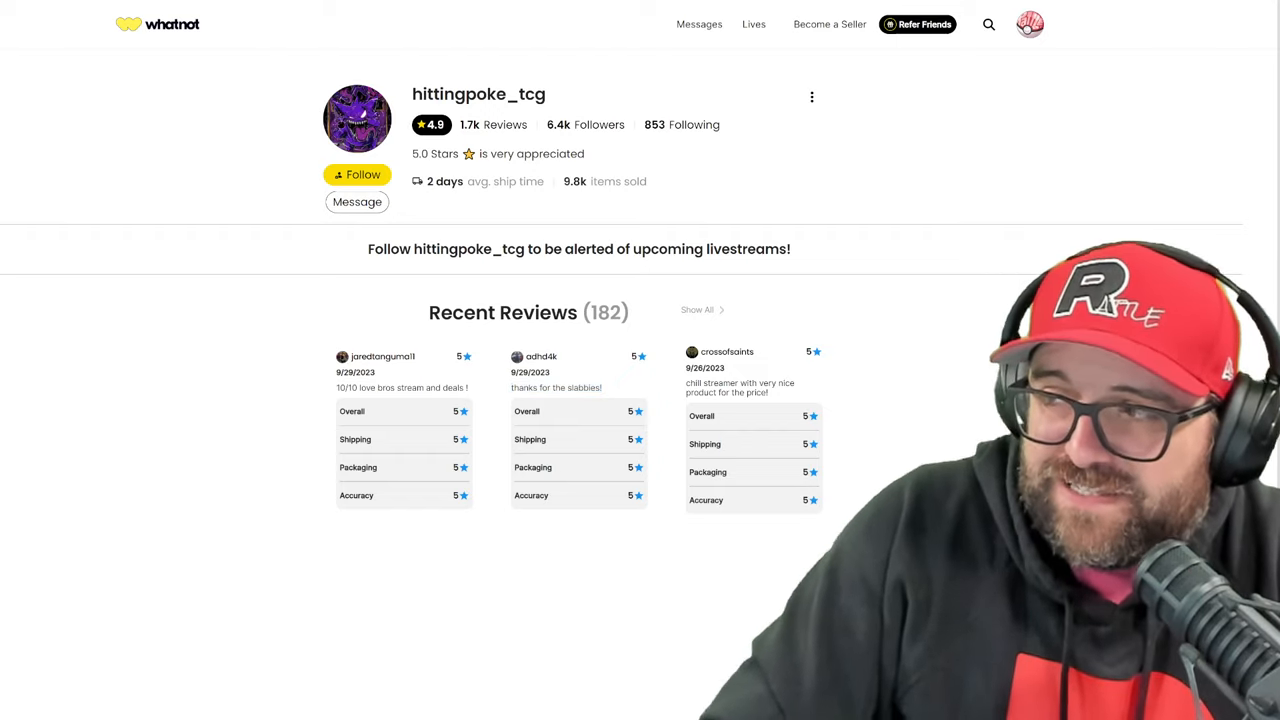